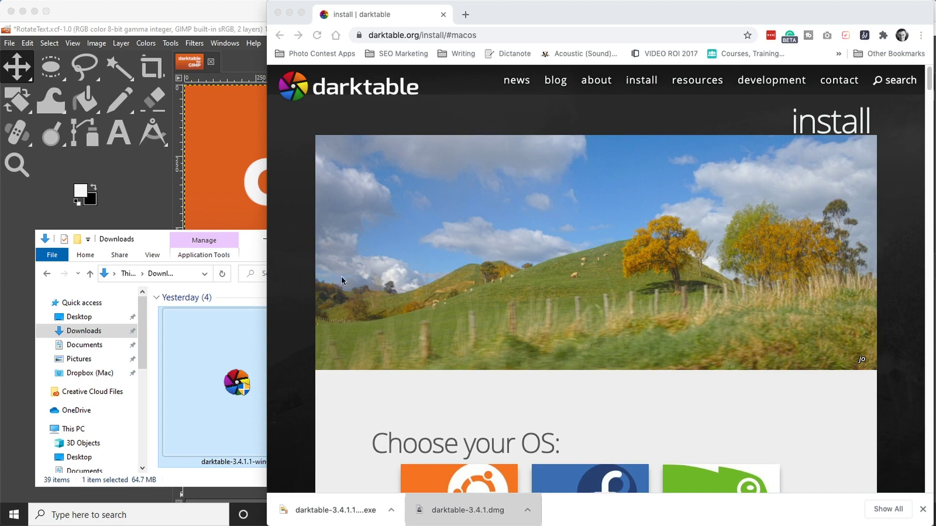
- Open the macOS darktable disk image, drag darktable to Applications, then switch to the Windows VM
scroll(401, 327, down, 6)
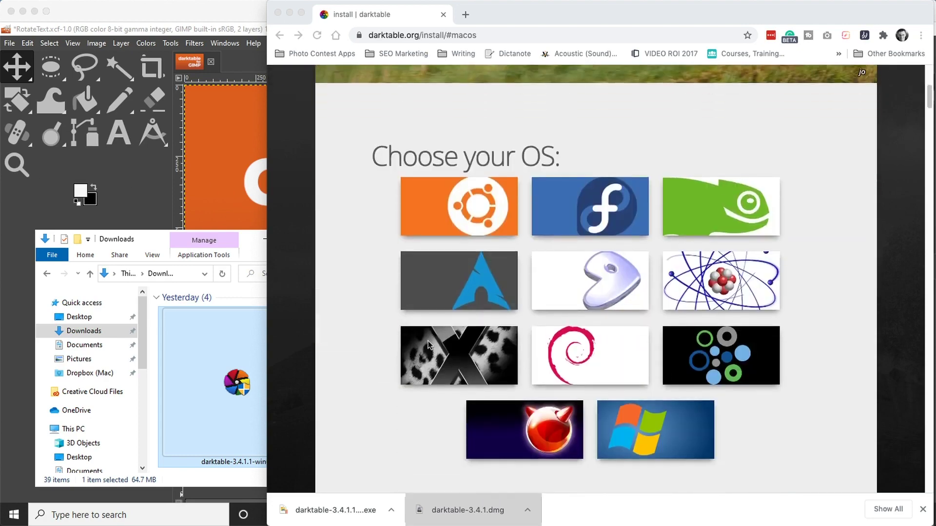
click(447, 348)
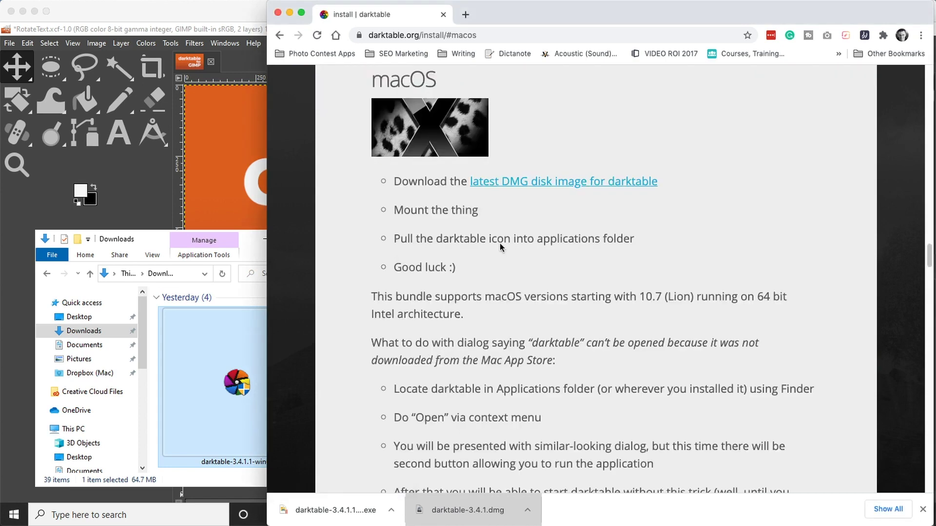
click(478, 512)
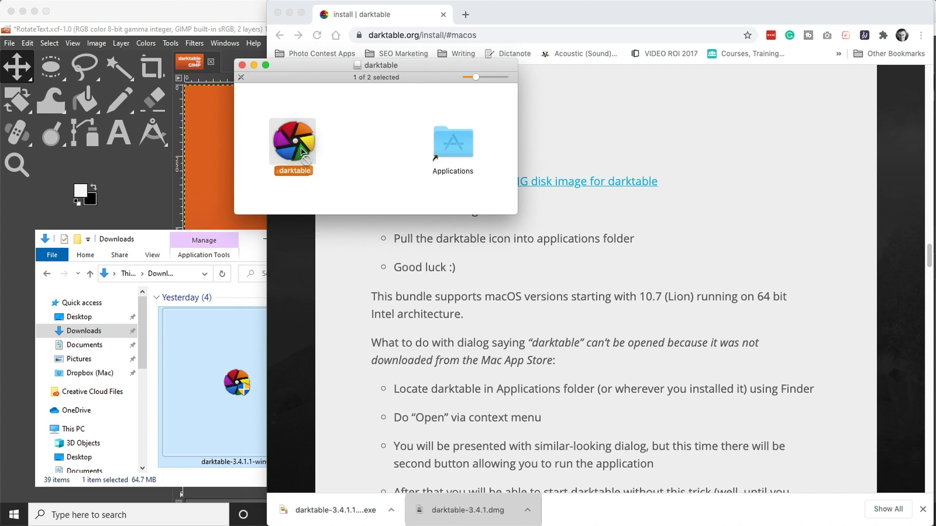
drag(300, 148, 325, 147)
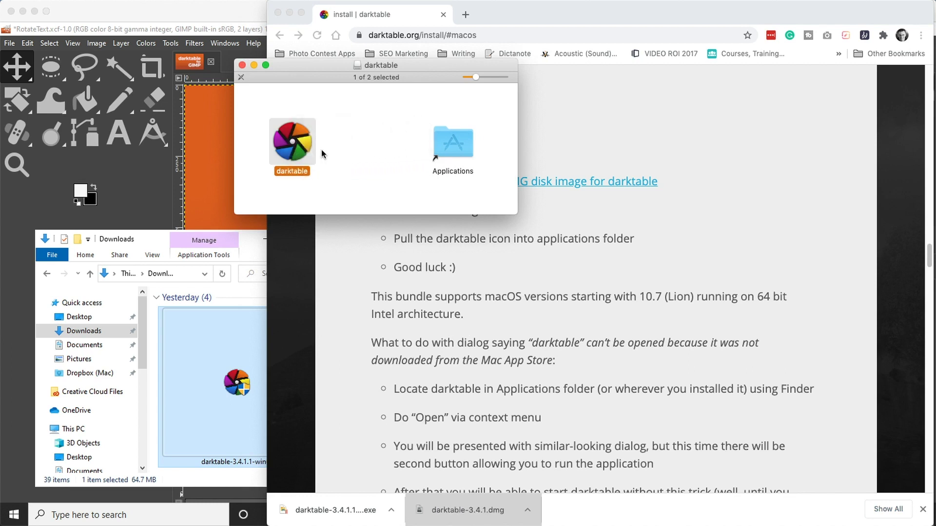
click(246, 247)
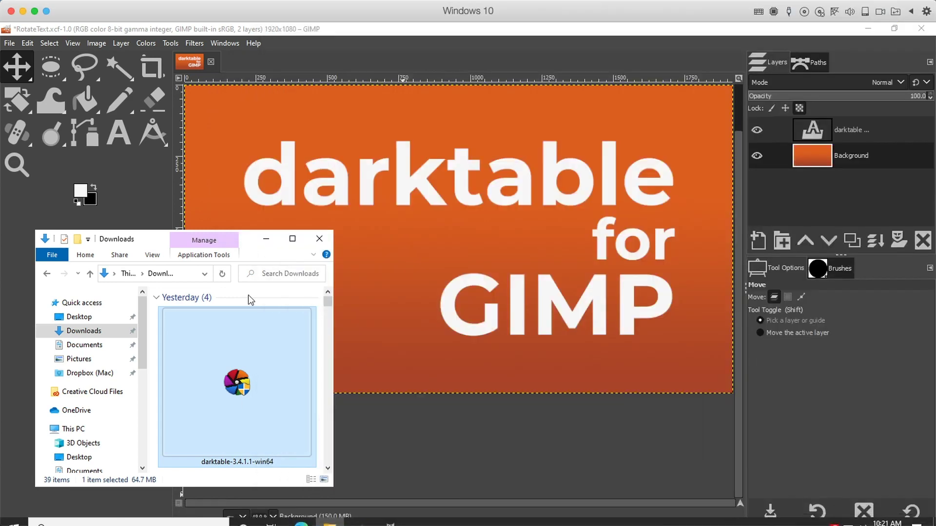
- Run darktable-3.4.1.1-win64.exe, approve UAC, close the already-installed notice, and return to darktable
double_click(240, 394)
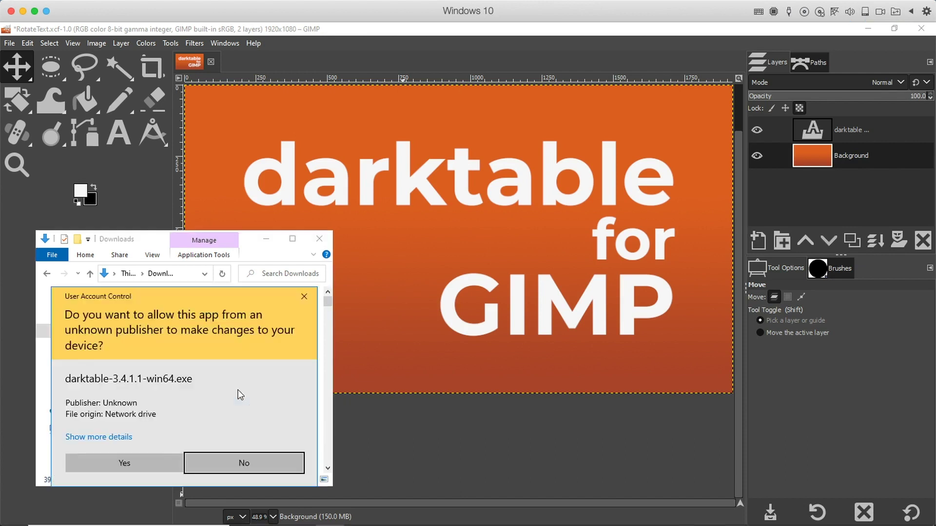
click(156, 462)
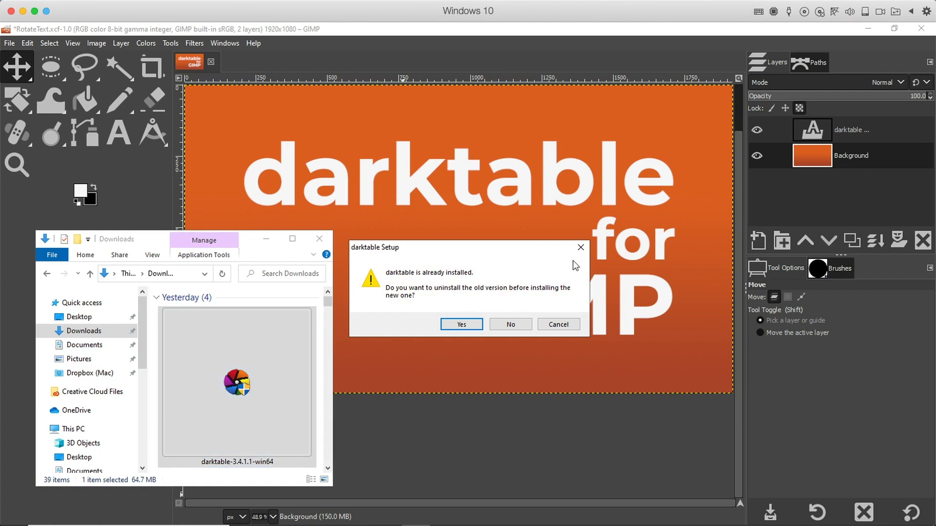
click(580, 247)
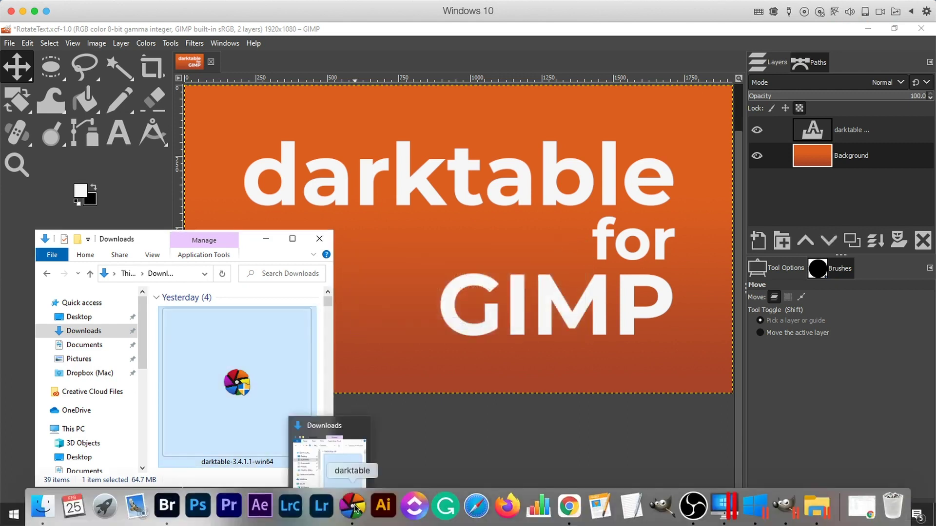
click(355, 507)
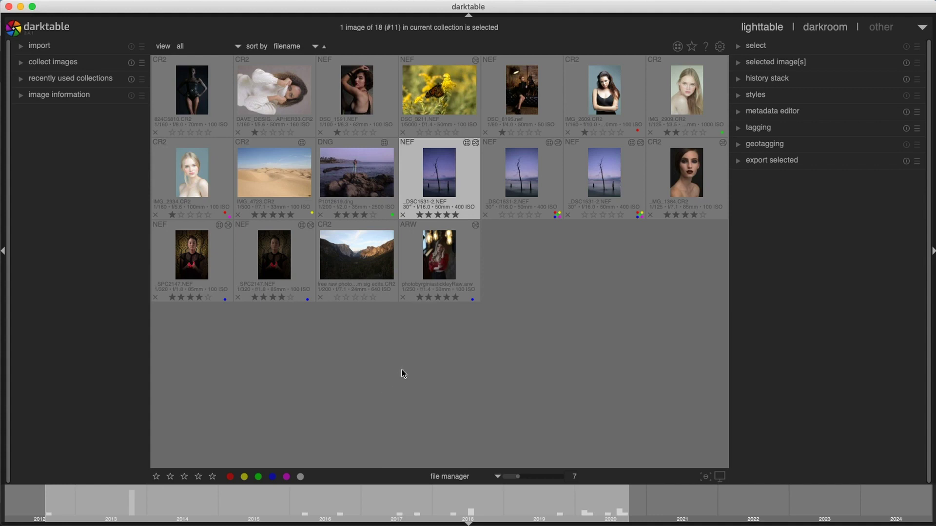
- Select the butterfly thumbnail and expand the lighttable's import module
click(439, 105)
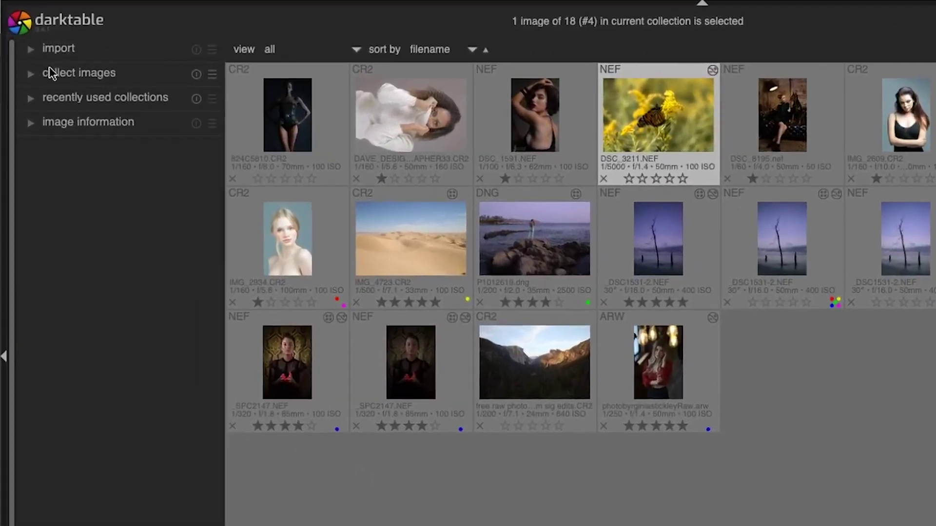
click(54, 54)
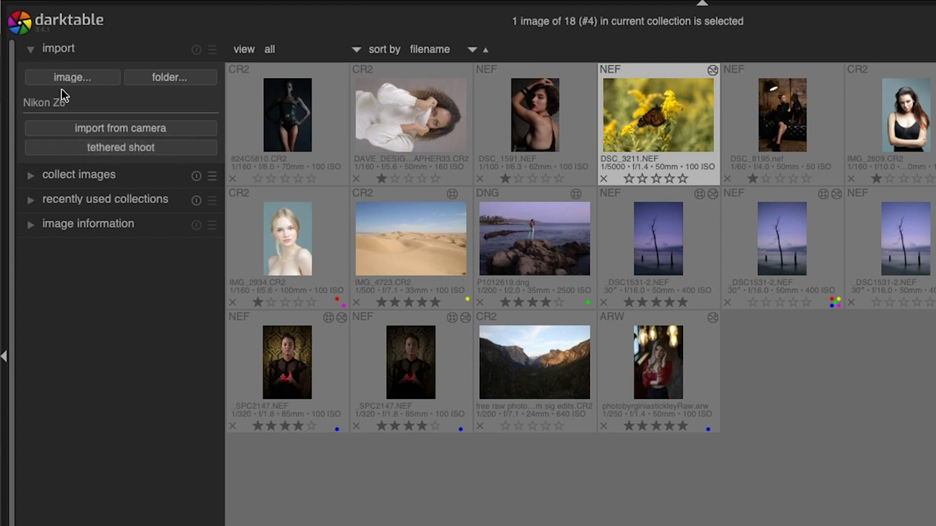
- Check the Nikon Z6 camera tooltip, then collapse the import module
mouse_move(93, 103)
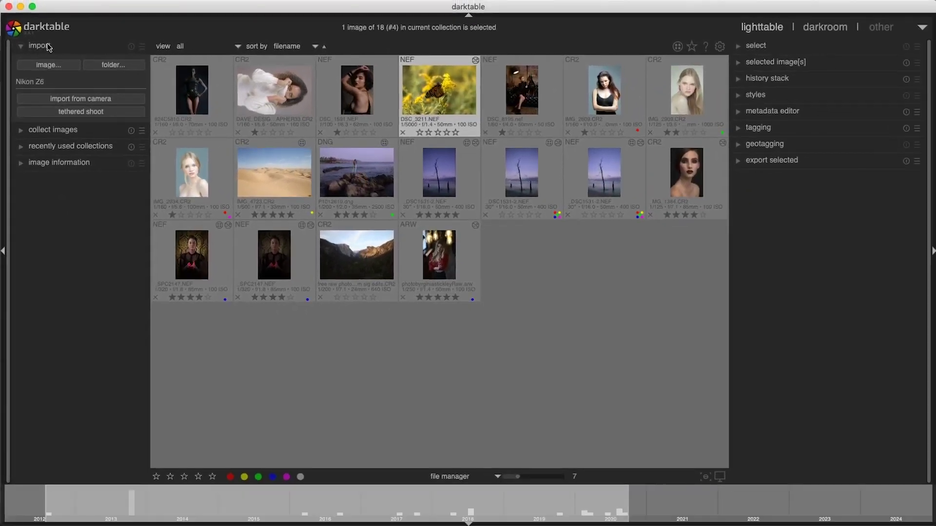
click(72, 48)
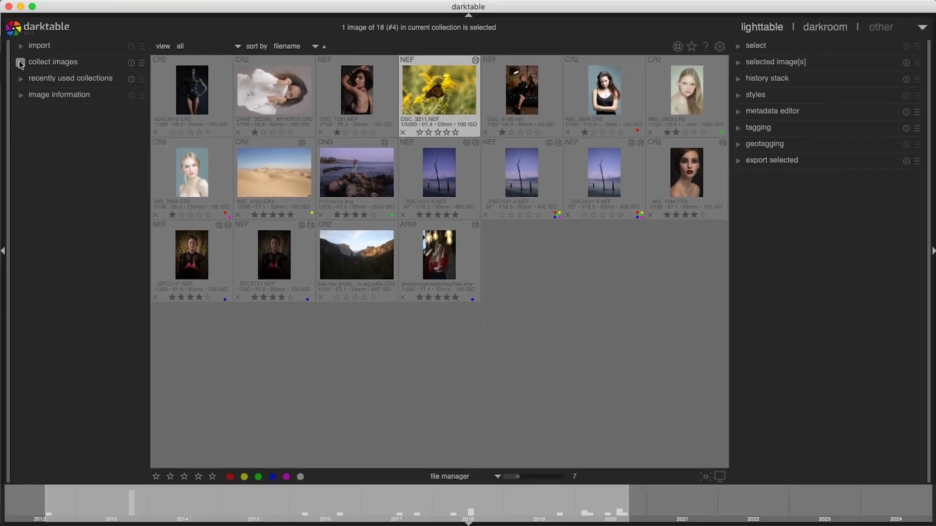
click(86, 67)
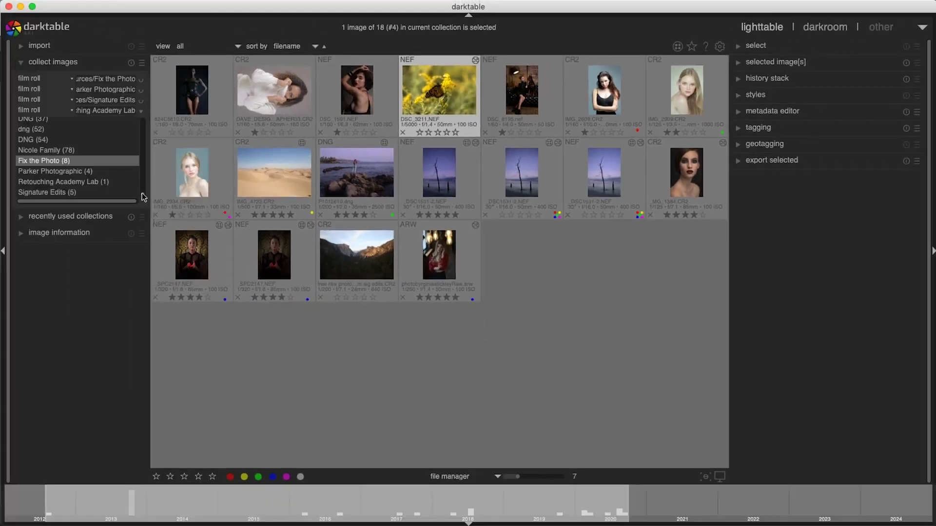
mouse_move(143, 193)
mouse_down()
mouse_move(140, 120)
mouse_move(134, 198)
mouse_up()
click(745, 128)
drag(917, 219, 903, 185)
click(766, 127)
click(73, 64)
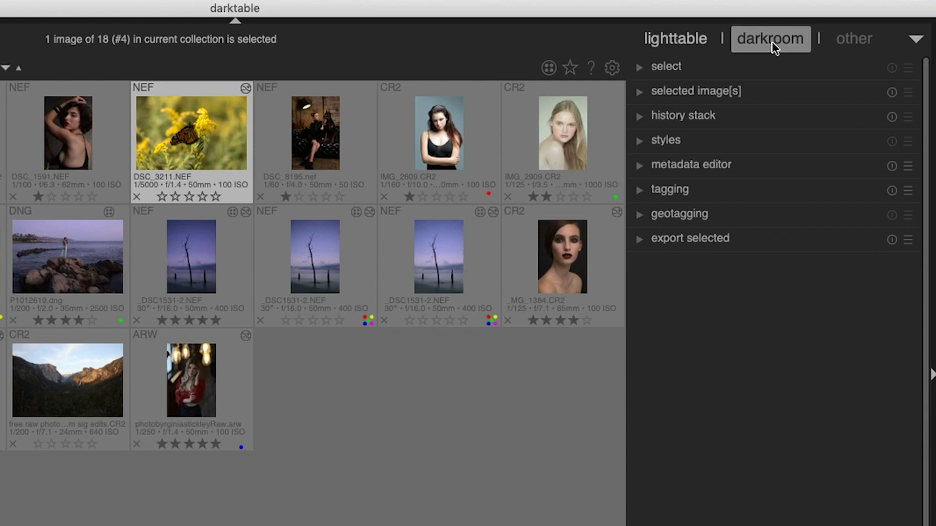
- Switch to the darkroom and load image #11, the purple-sky dead tree
click(771, 42)
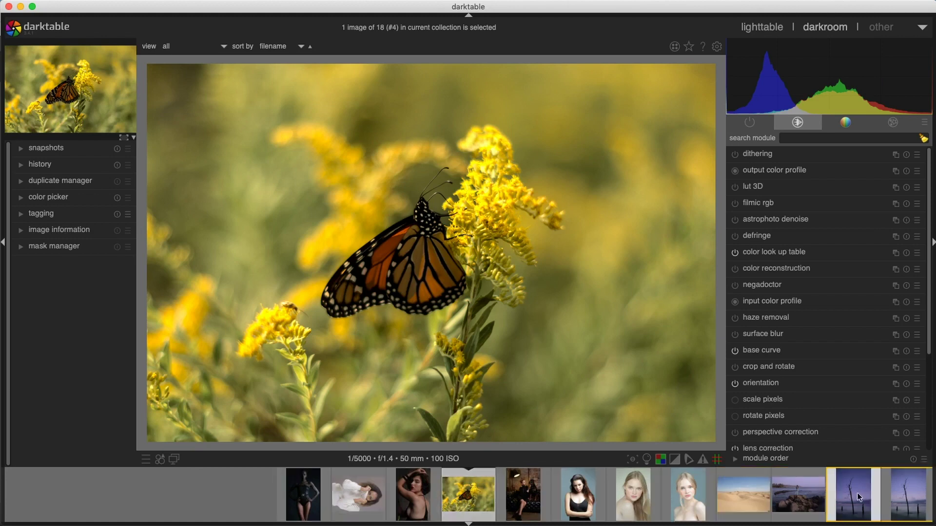
click(859, 497)
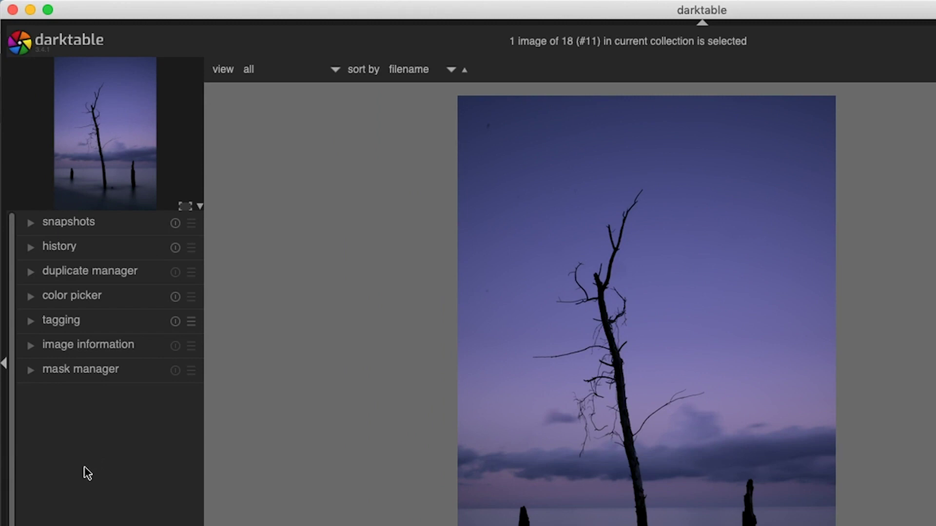
- Toggle the snapshots module and show the photo's edit history list
click(30, 223)
click(30, 223)
click(31, 246)
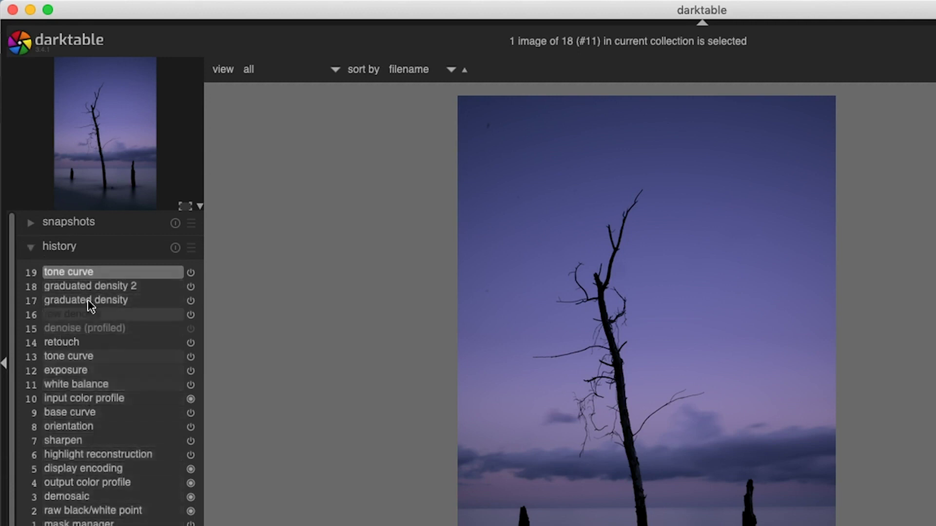
click(32, 247)
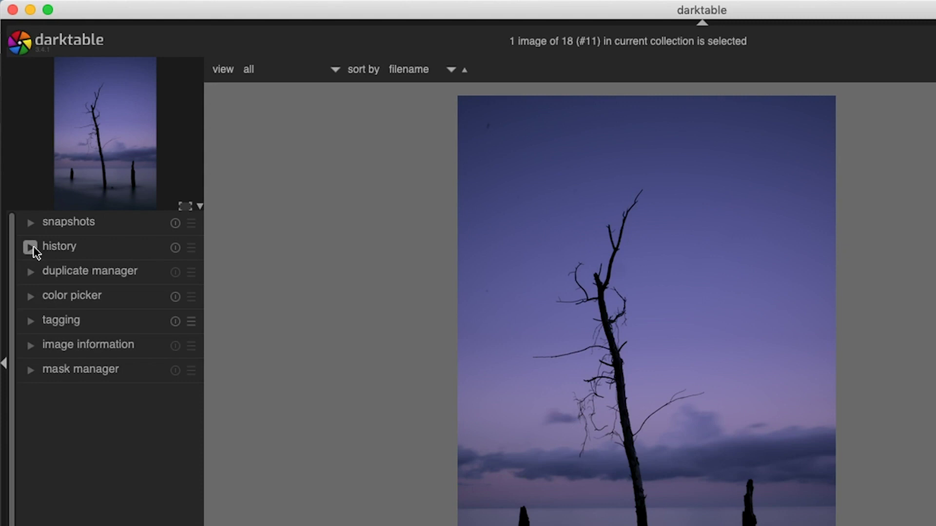
click(32, 248)
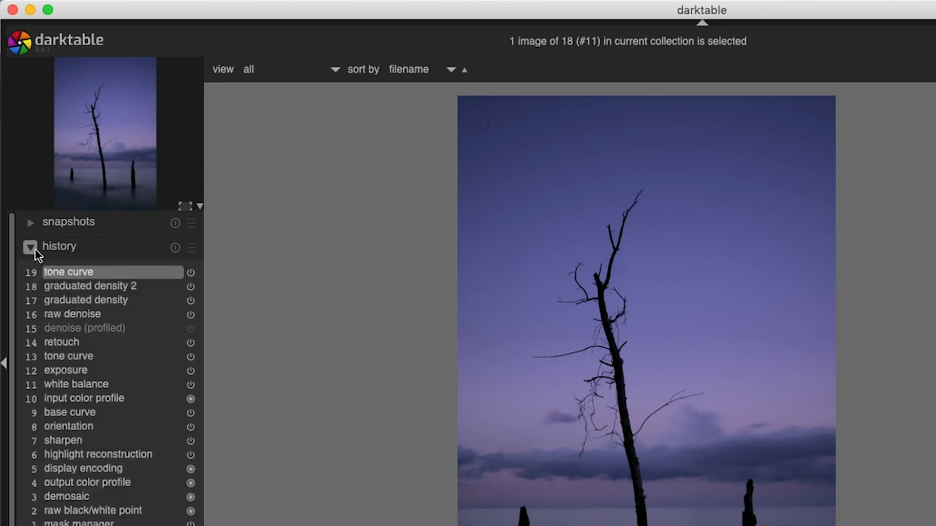
- Revert to history step 13, return to step 19 tone curve, and collapse history
click(72, 355)
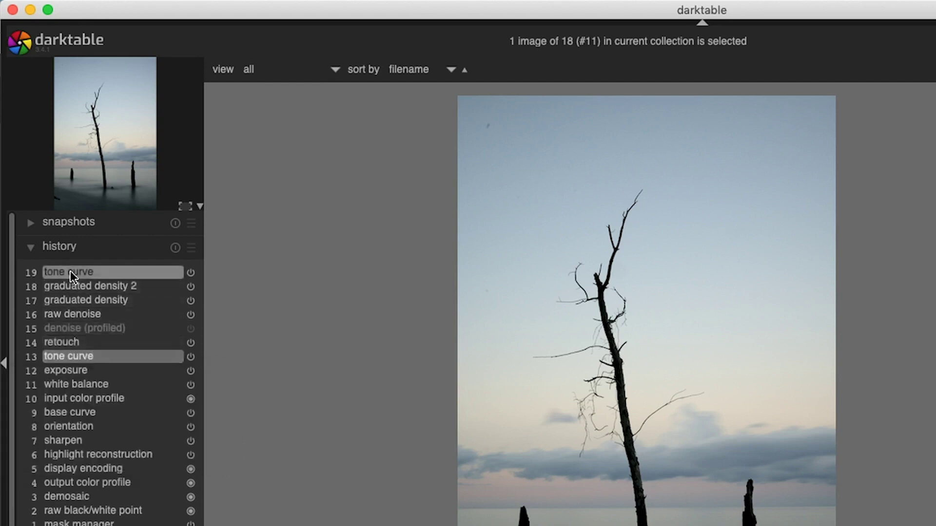
mouse_move(72, 355)
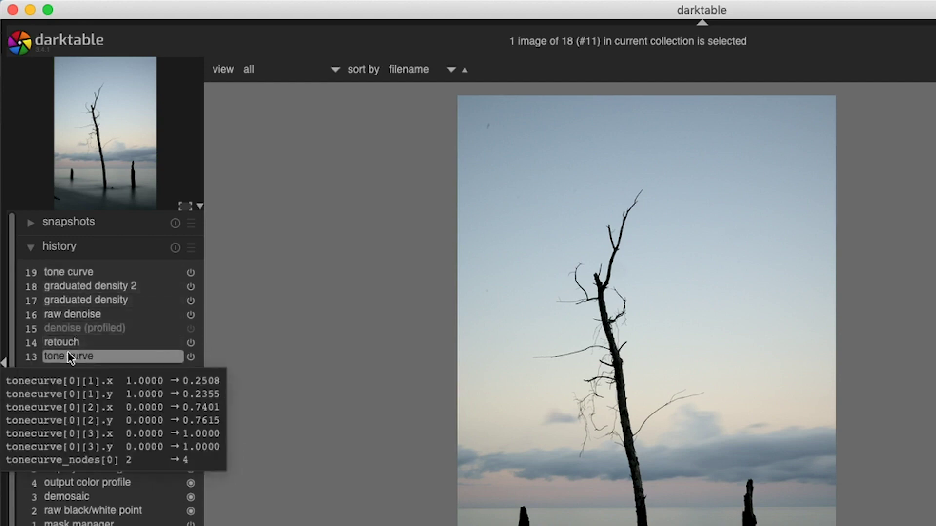
click(77, 273)
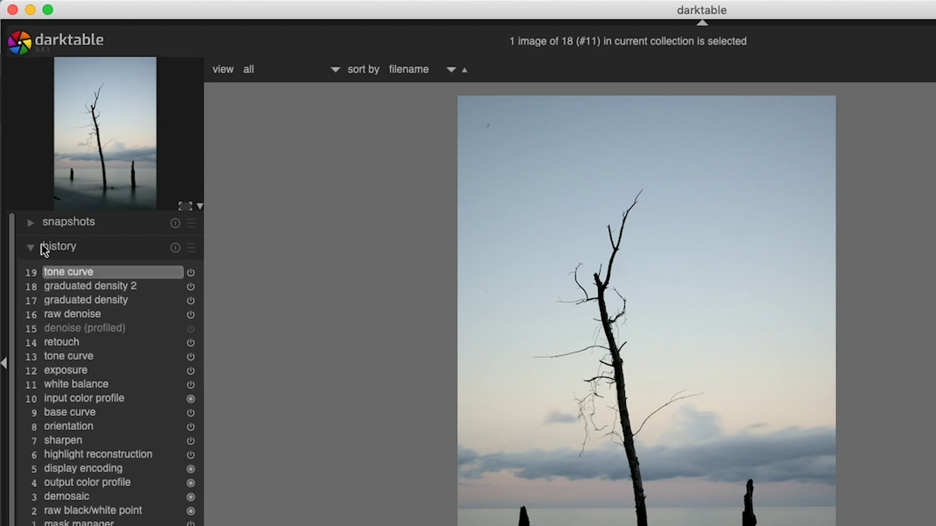
click(31, 246)
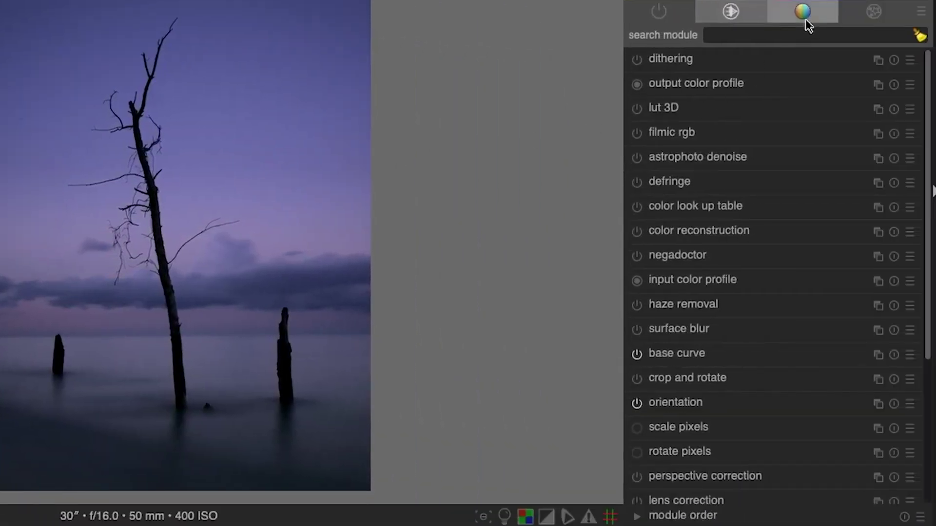
- Compare the grading, effects and technical module groups, ending on effects
click(807, 24)
click(838, 17)
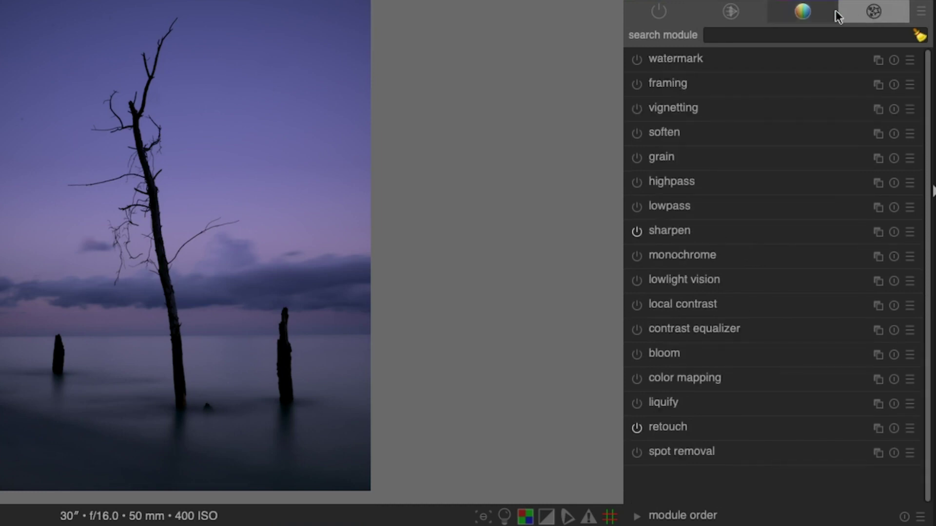
click(802, 11)
click(731, 11)
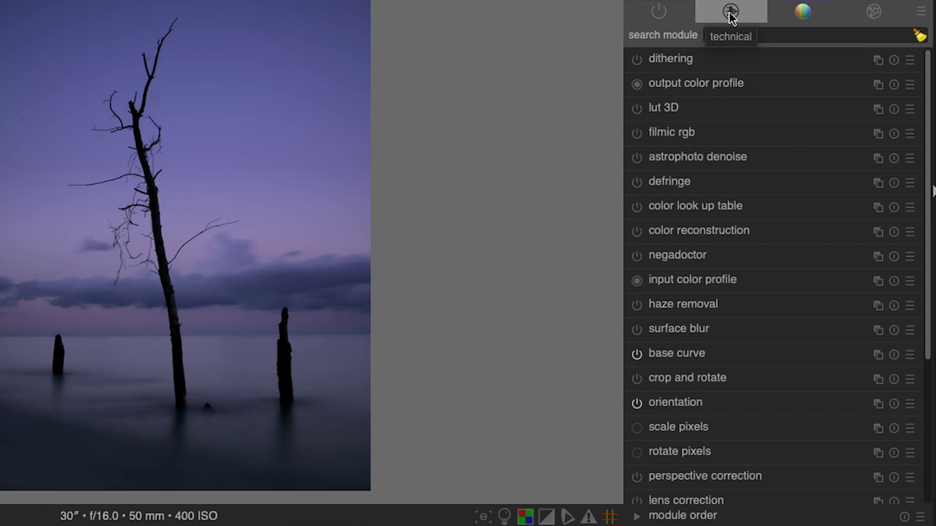
click(804, 20)
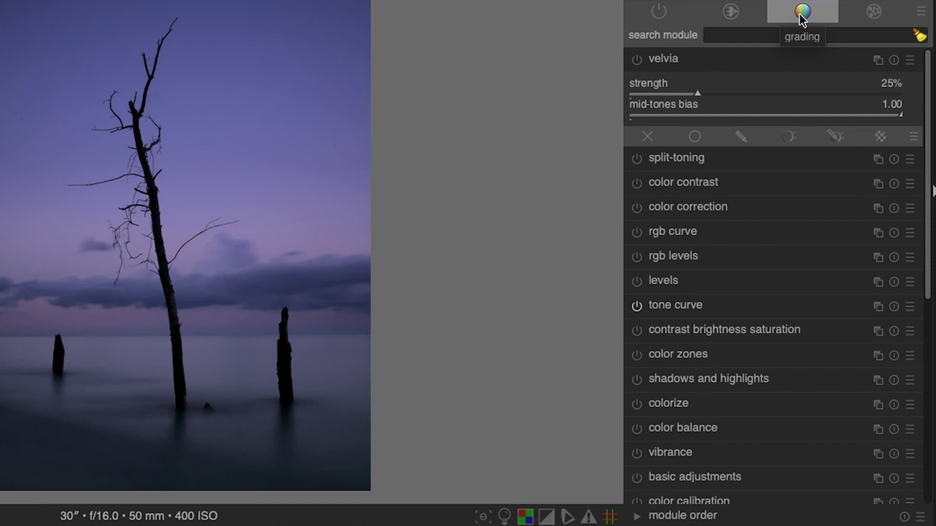
click(870, 14)
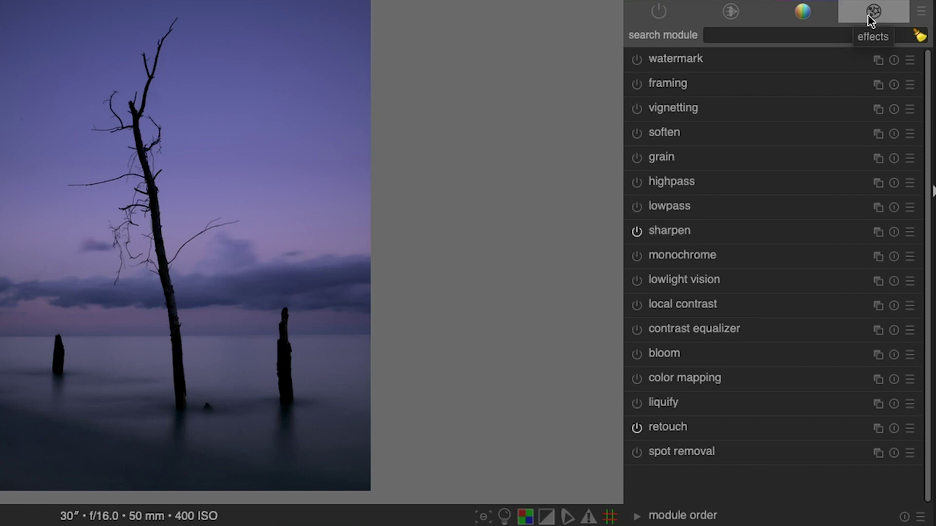
- Show only active modules, collapse graduated density 2, then return to the technical group
click(669, 18)
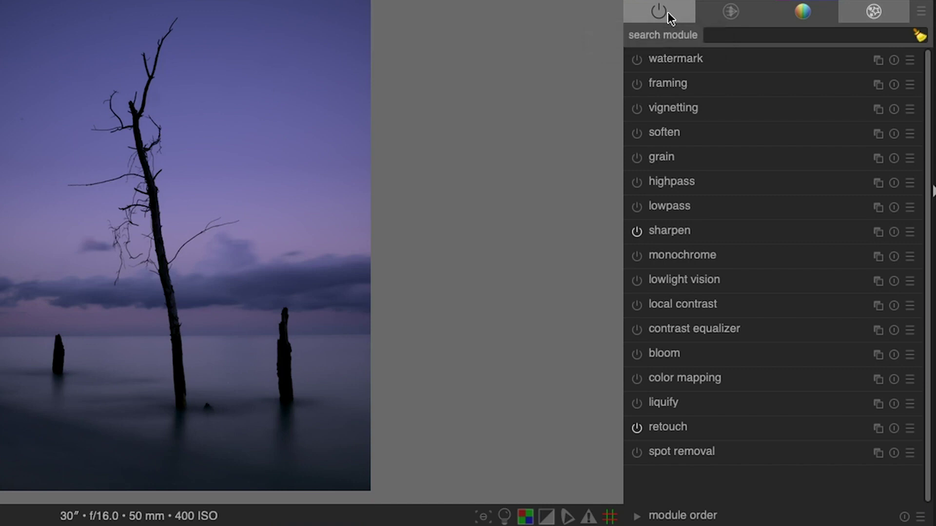
click(778, 185)
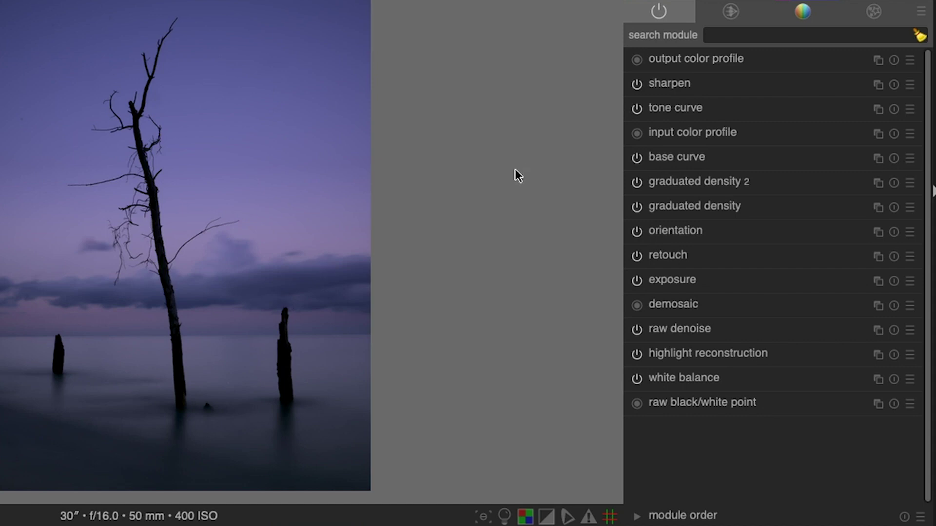
click(751, 14)
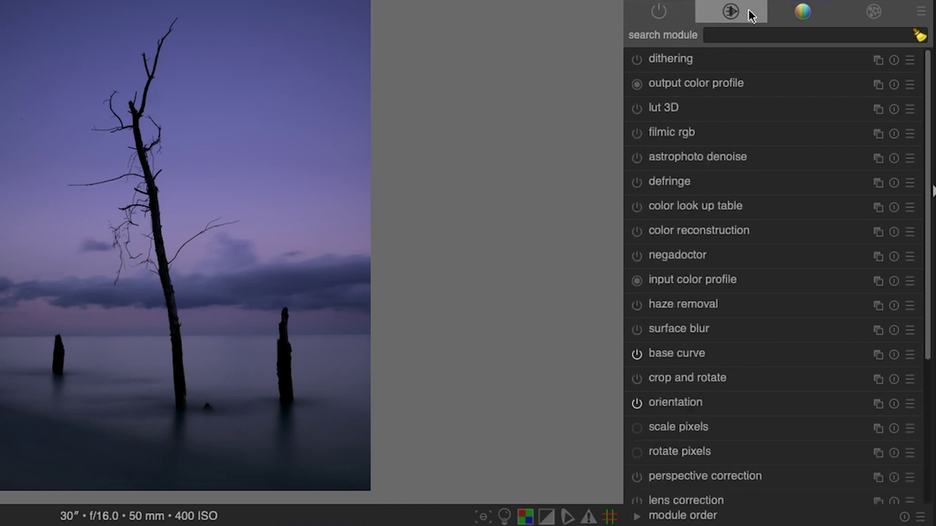
click(783, 13)
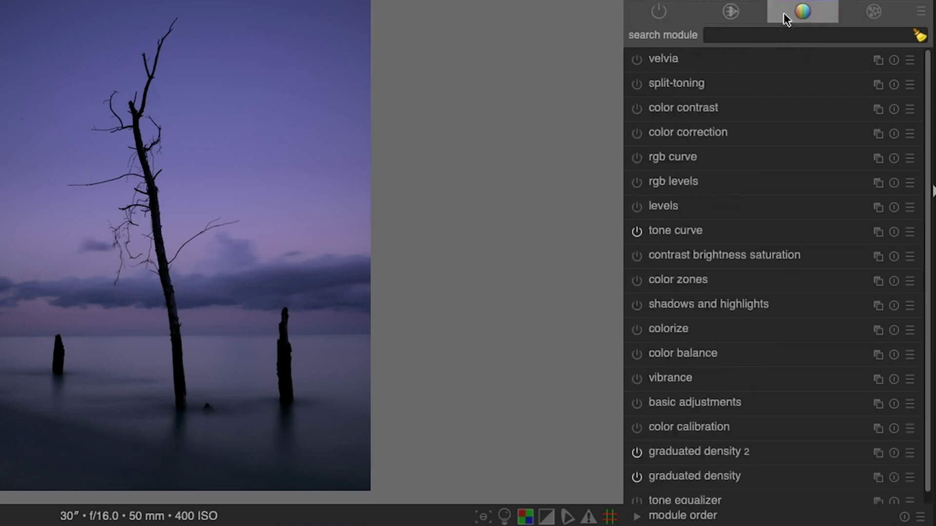
click(711, 15)
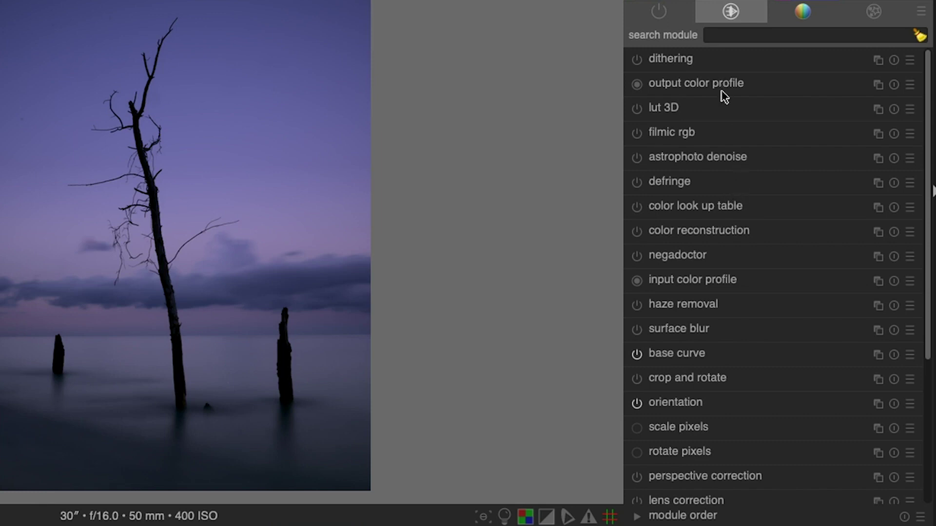
mouse_move(931, 178)
mouse_down()
mouse_move(927, 317)
mouse_move(921, 177)
mouse_up()
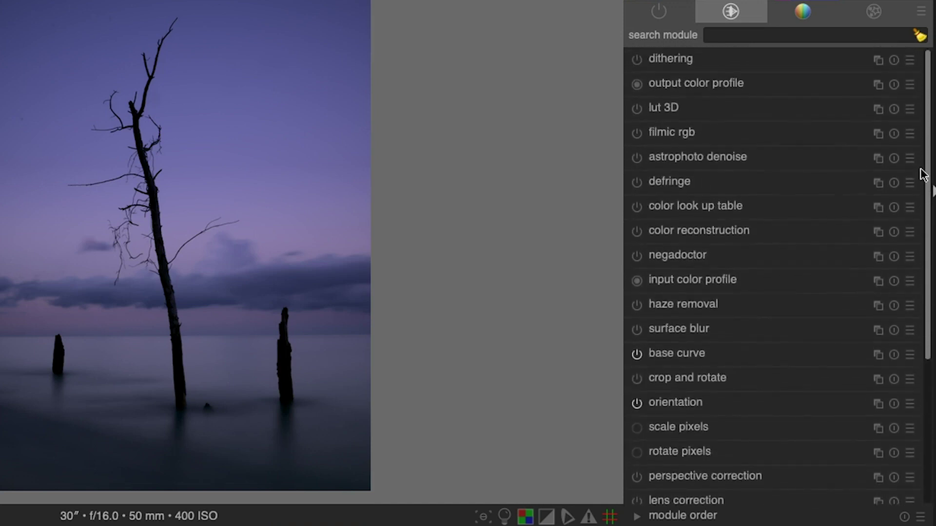
- Open the module layout manager from the presets menu and add a new preset
click(921, 14)
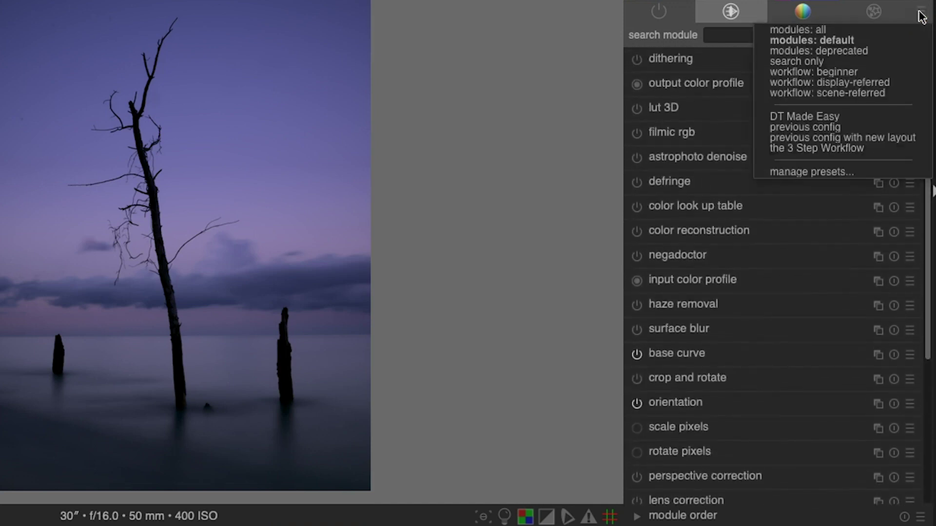
click(833, 168)
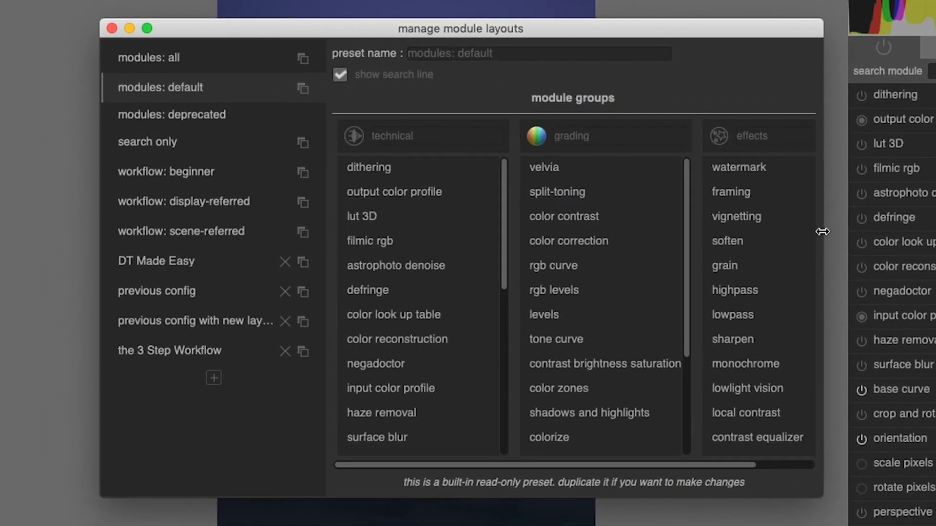
drag(623, 201, 714, 203)
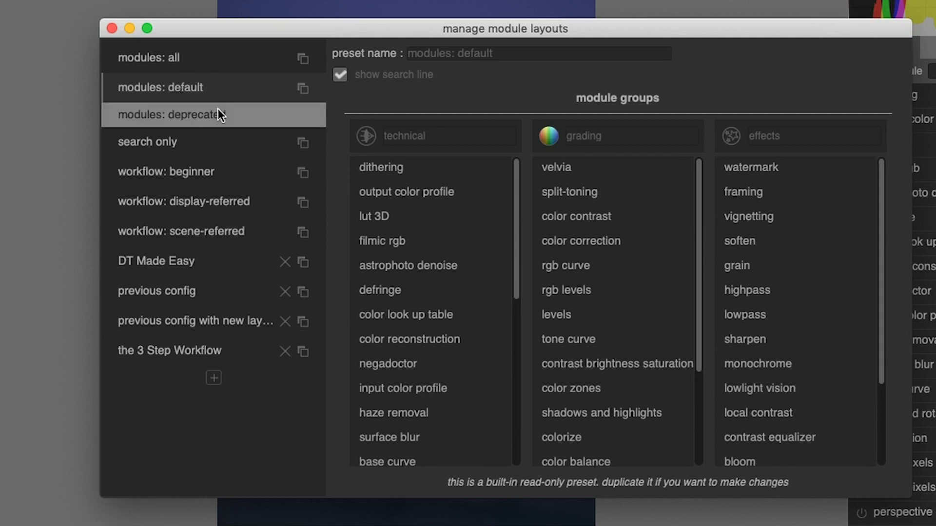
click(214, 378)
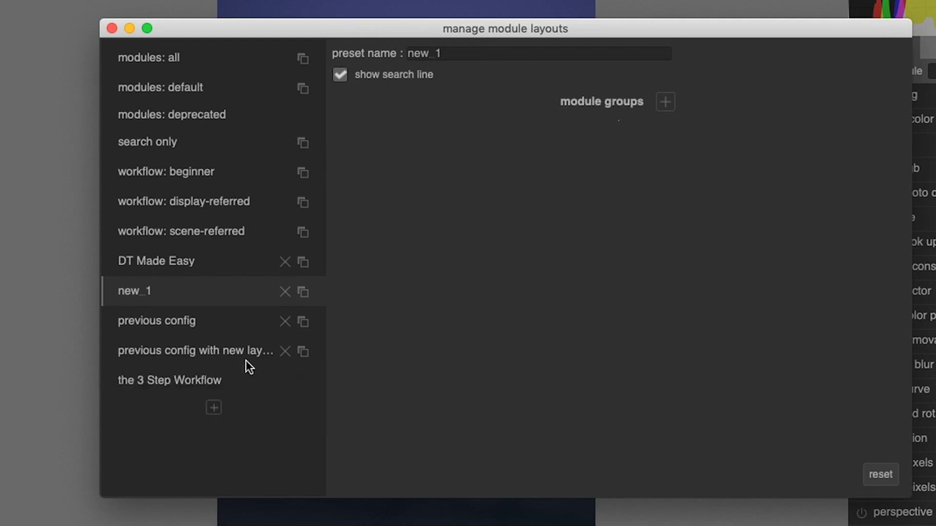
- Add a group containing color correction to preset new_1 and close the manager
click(666, 102)
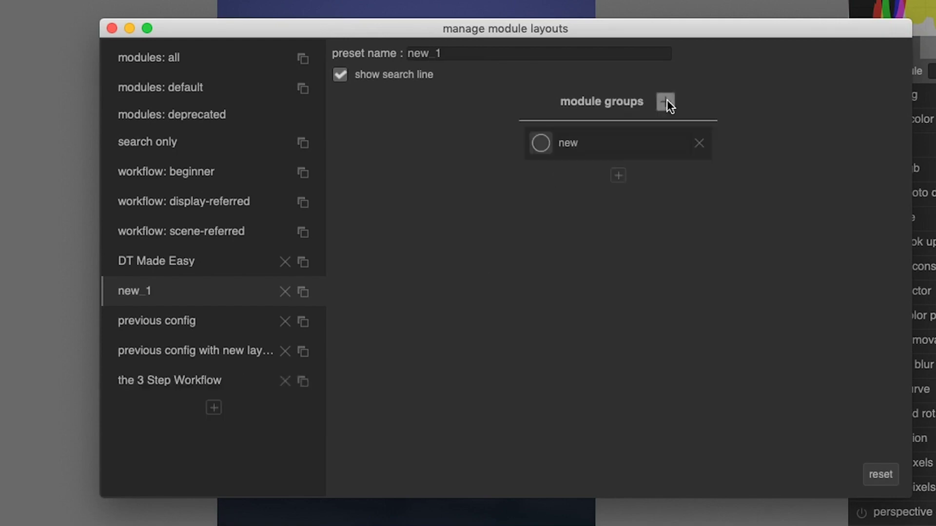
double_click(569, 143)
click(615, 176)
click(564, 184)
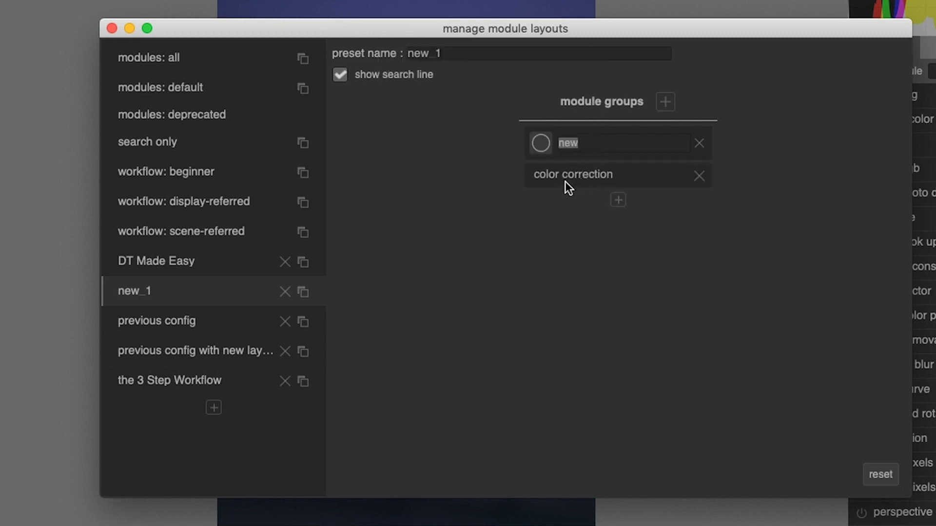
drag(442, 53, 403, 49)
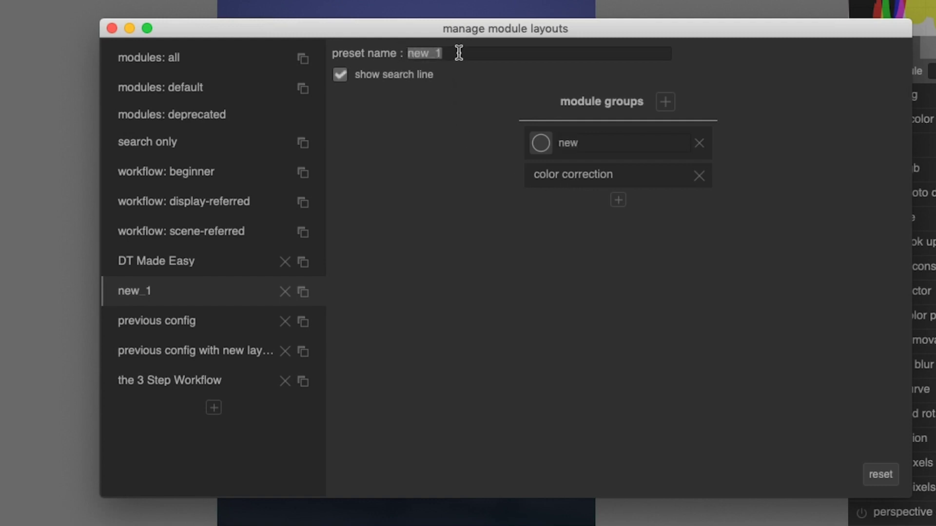
click(112, 28)
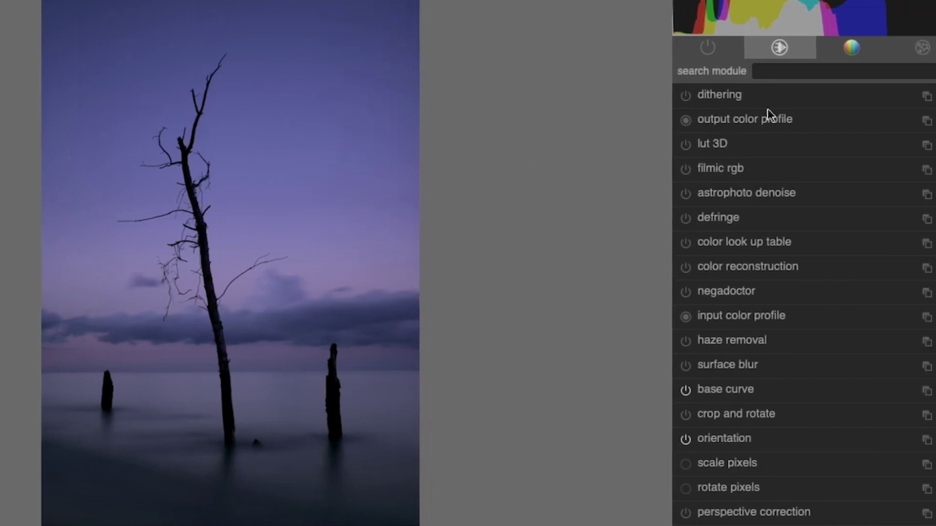
- Apply the 3 Step Workflow module layout and browse its three module groups
click(923, 48)
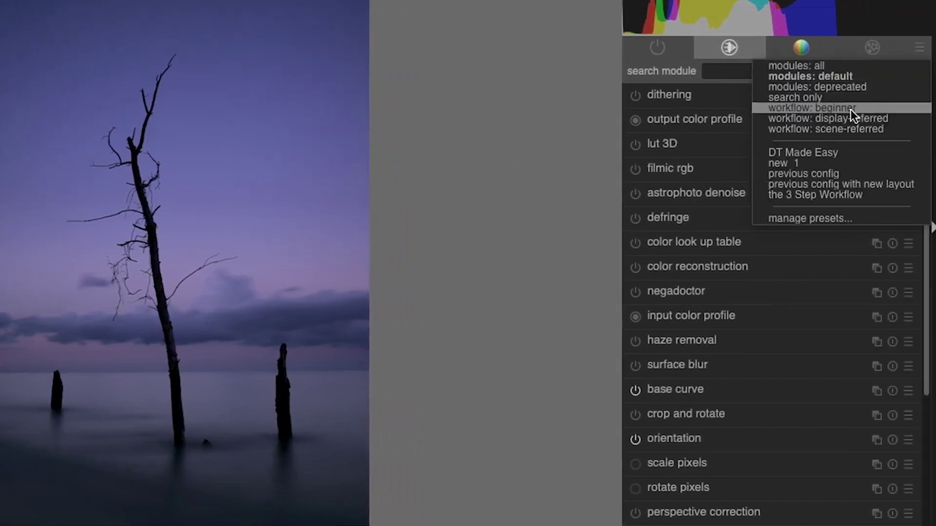
click(816, 195)
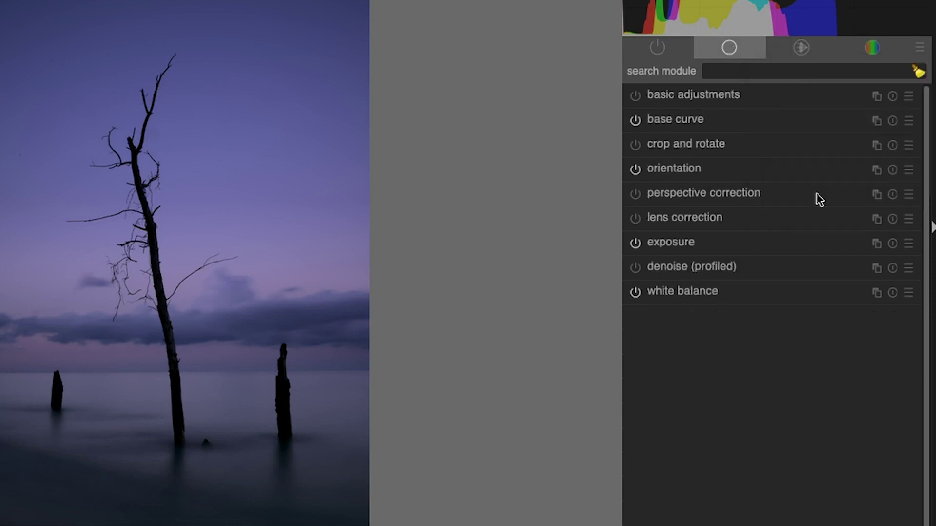
click(792, 51)
click(878, 49)
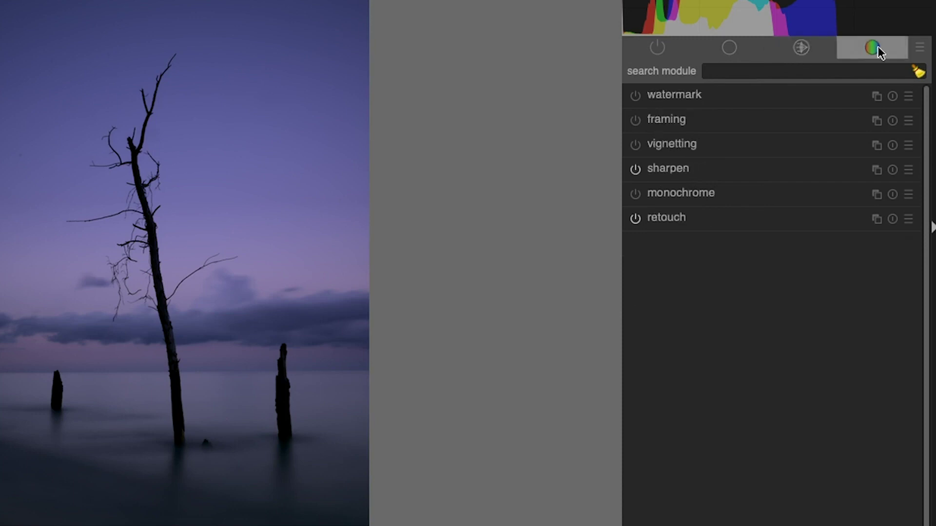
click(729, 49)
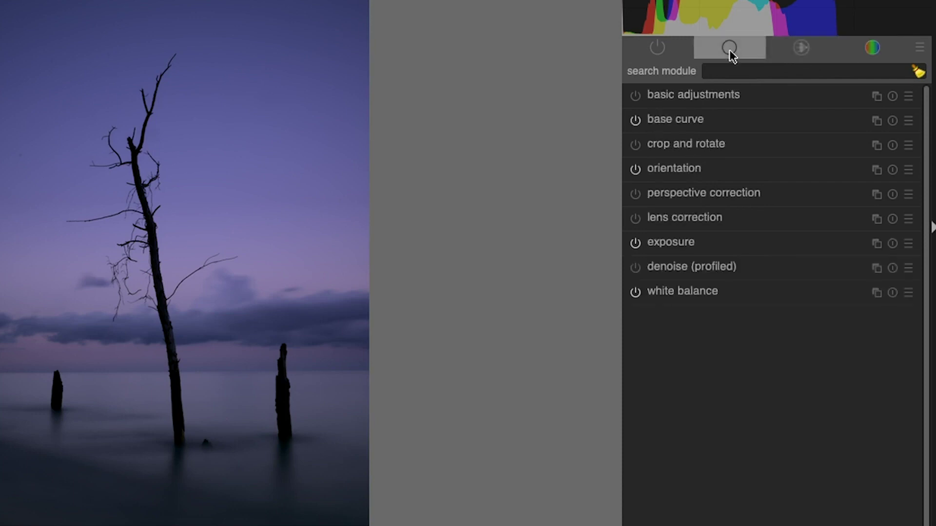
- Search modules for 'denoise', clear the search, and expand exposure showing 1.40 EV
click(919, 47)
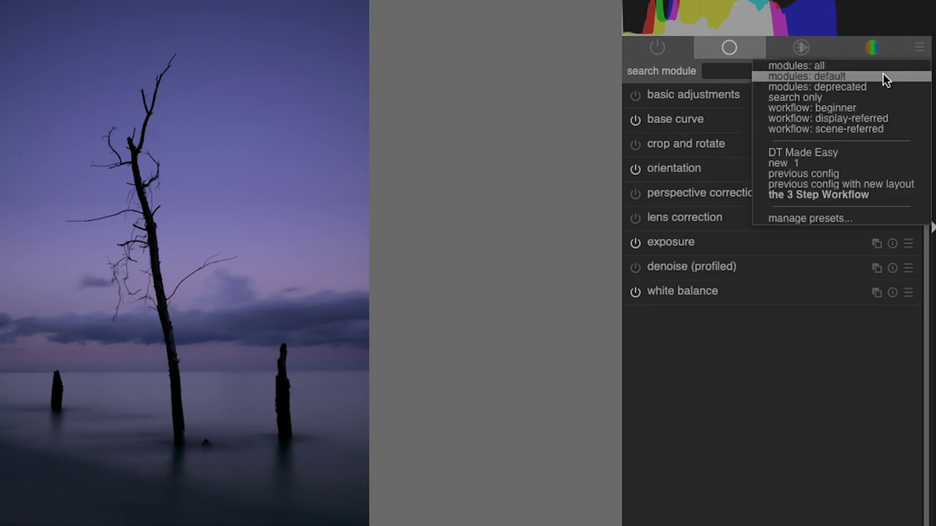
click(725, 73)
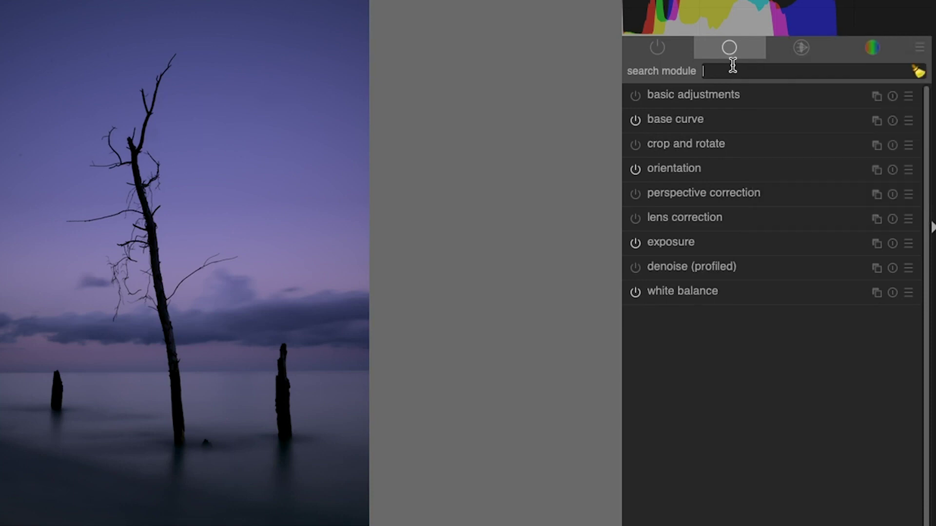
text(d)
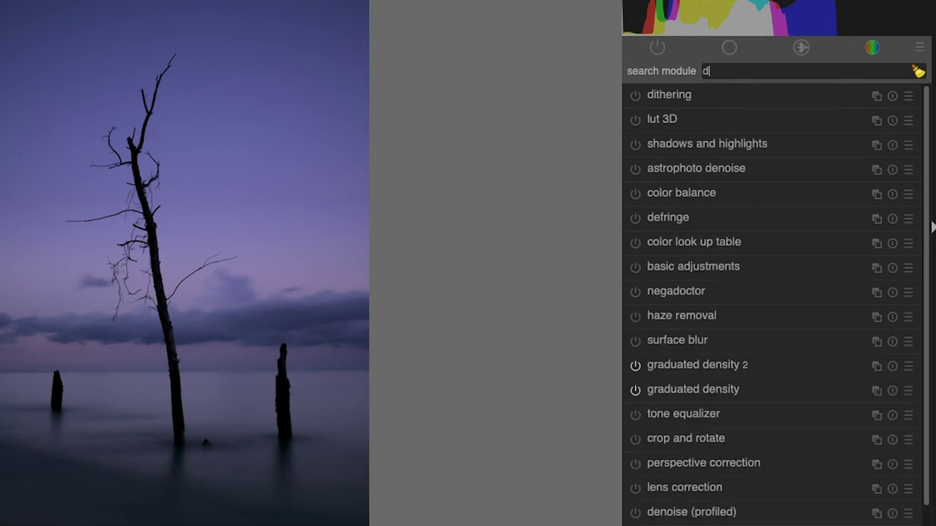
text(enoise)
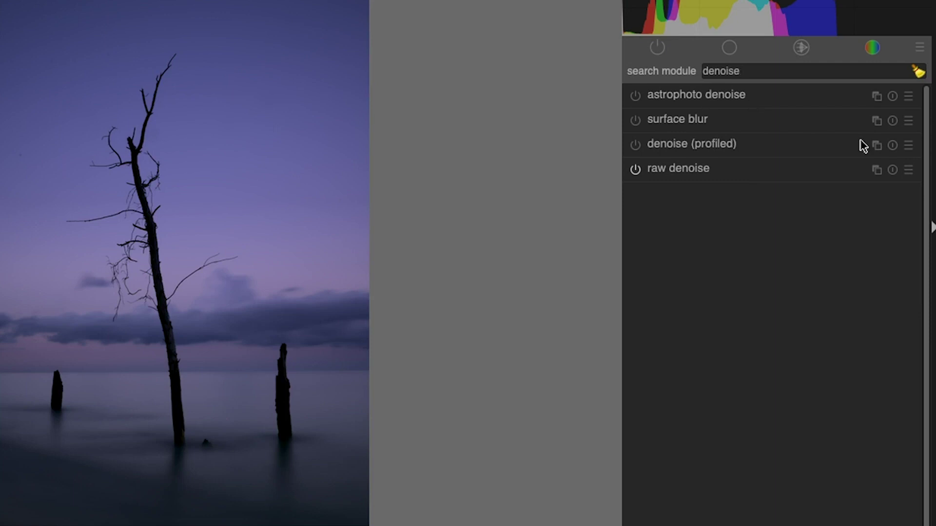
click(918, 73)
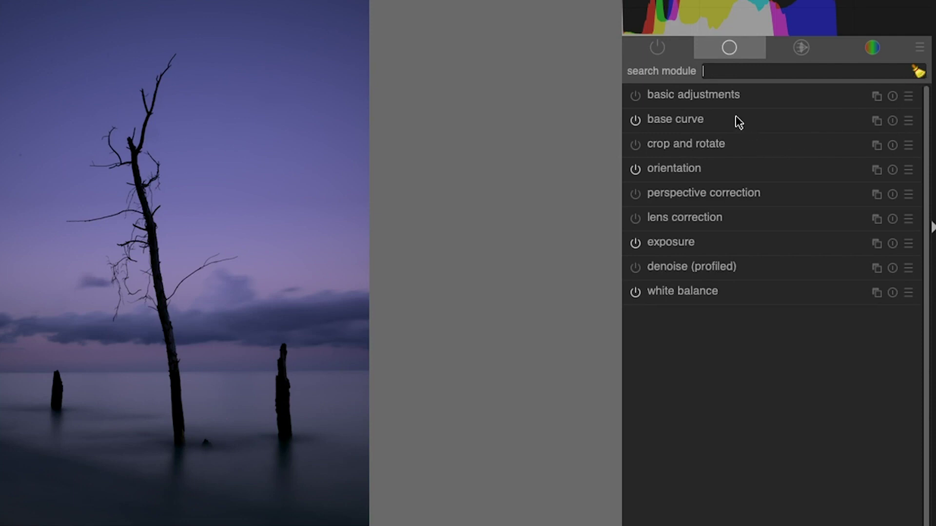
click(700, 245)
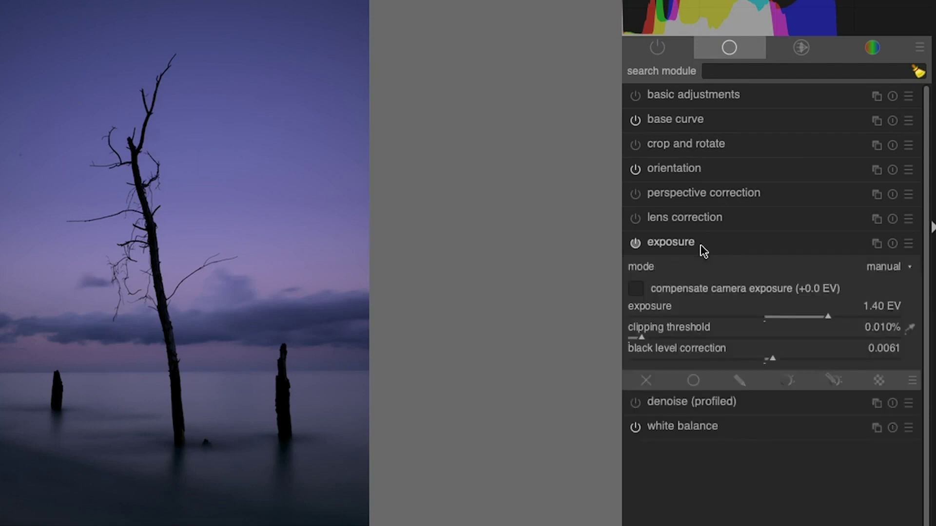
drag(825, 313, 848, 320)
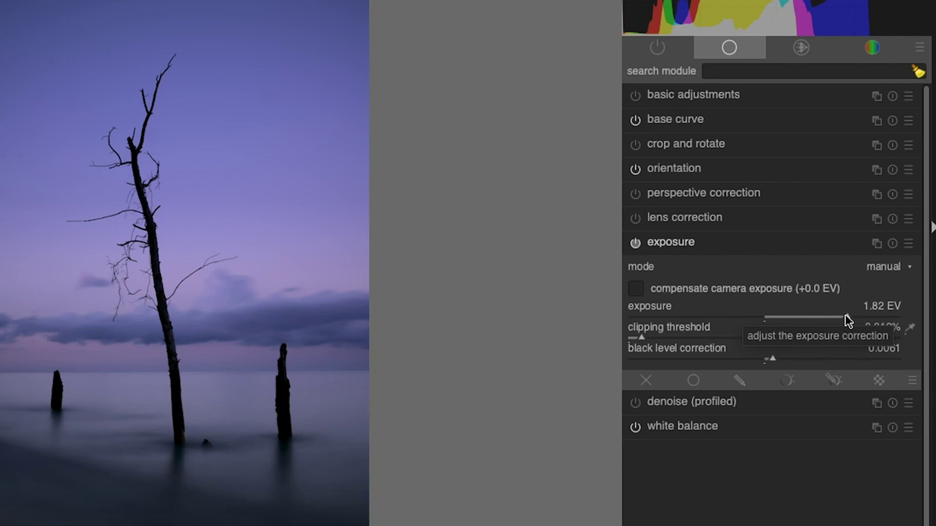
click(828, 317)
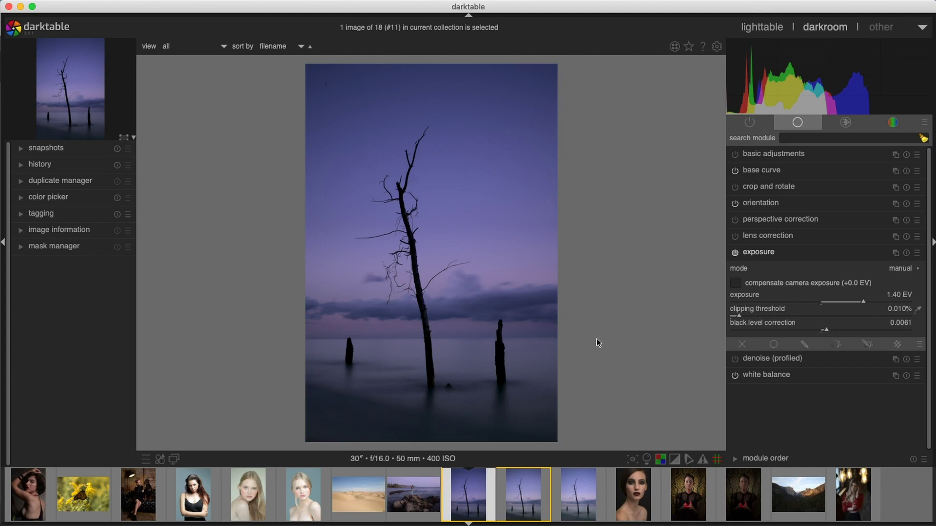
- Collapse the filter and sort bar, the header and the left panel to enlarge the photo
click(469, 18)
click(469, 18)
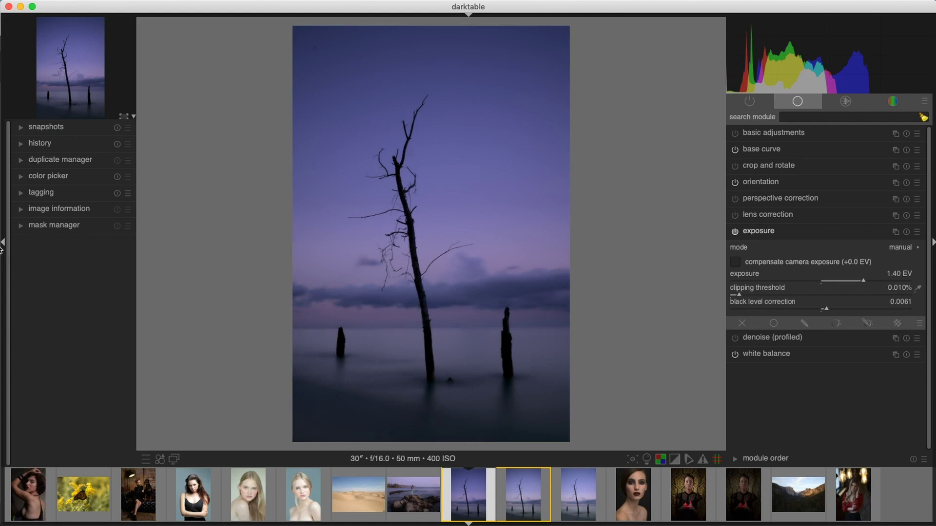
click(3, 243)
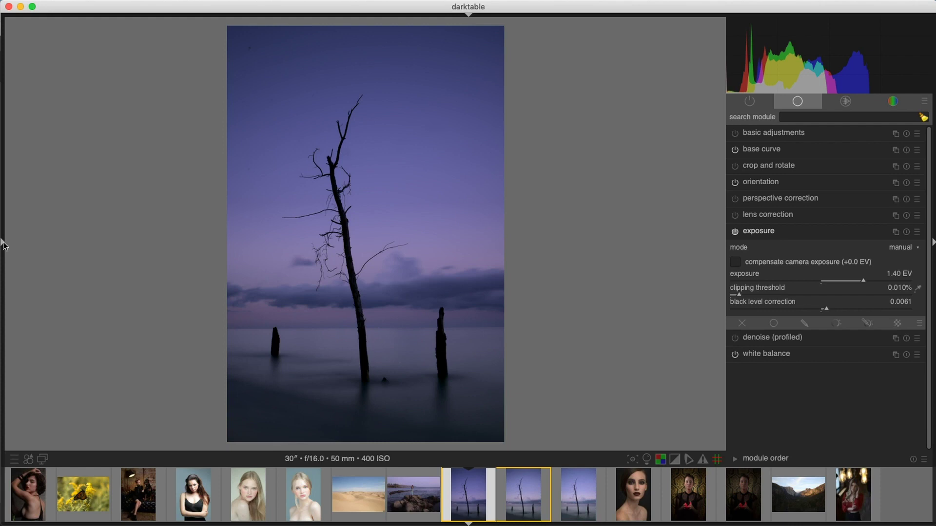
- Toggle all panels off and back on with Tab, then restore the left panel and filter bar
key(Tab)
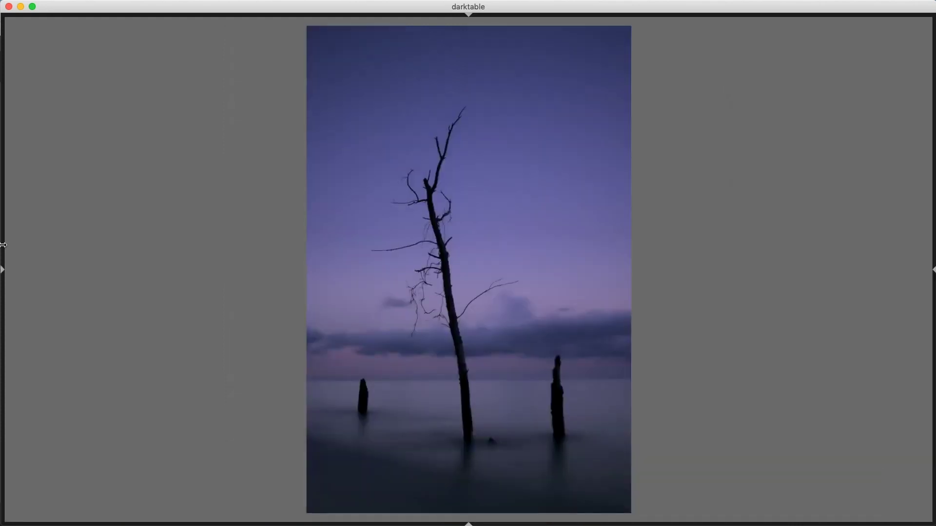
key(Tab)
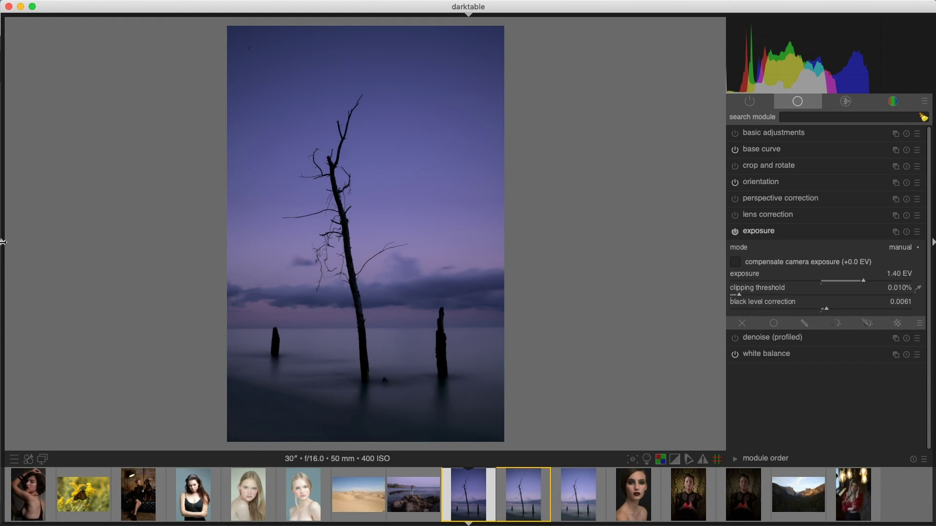
click(3, 252)
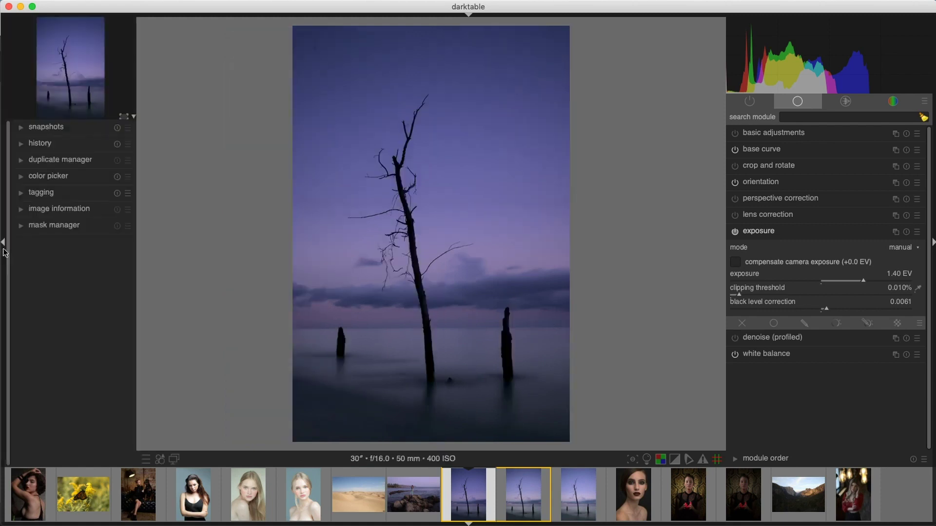
click(453, 16)
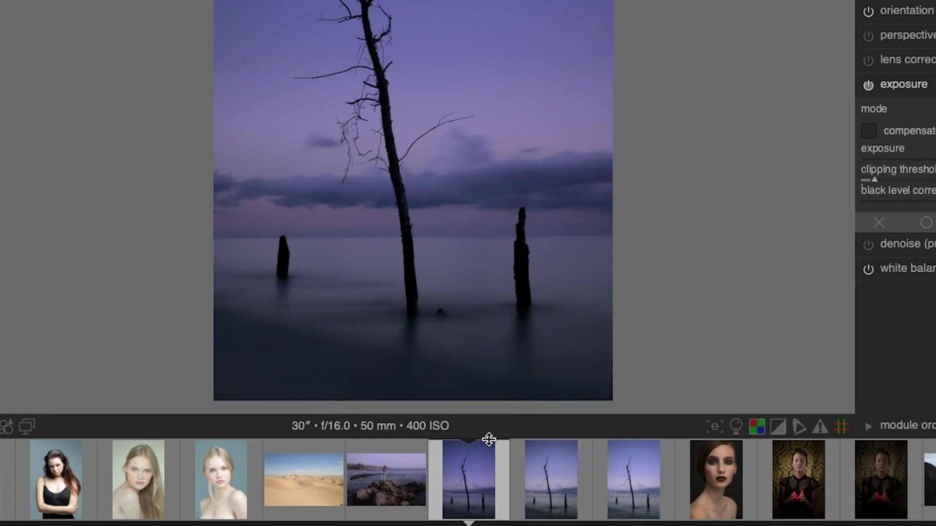
- Raise the filmstrip's top edge slightly, then hide all panels with Tab to view the photo alone
mouse_move(487, 434)
mouse_down()
mouse_move(497, 391)
mouse_move(493, 442)
mouse_up()
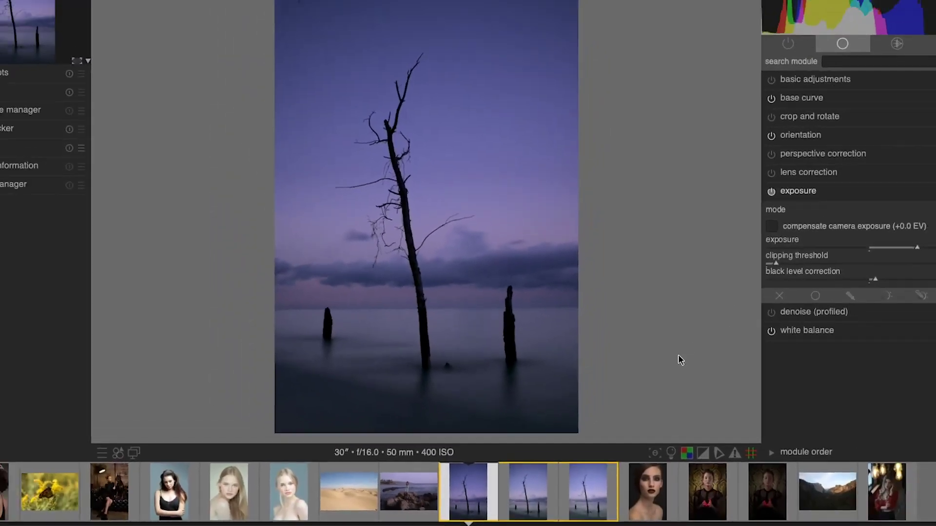
key(Tab)
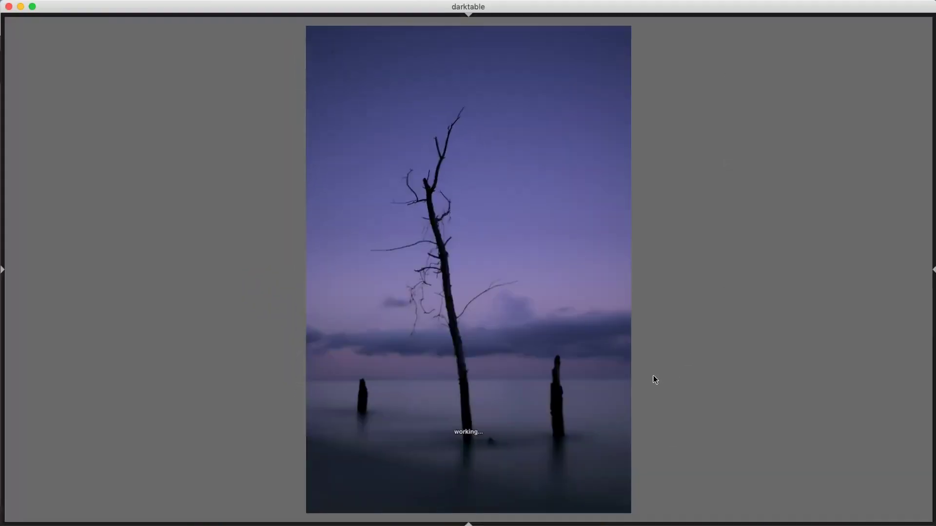
key(Tab)
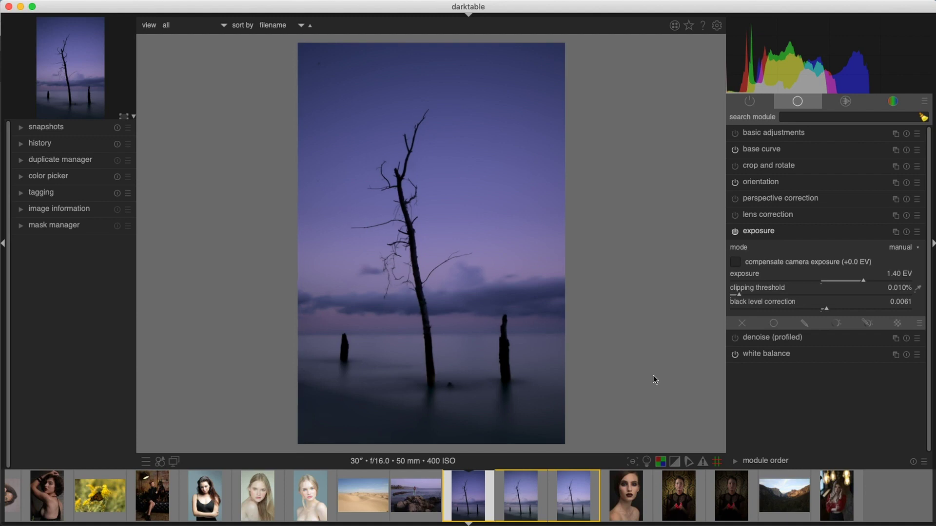
key(h)
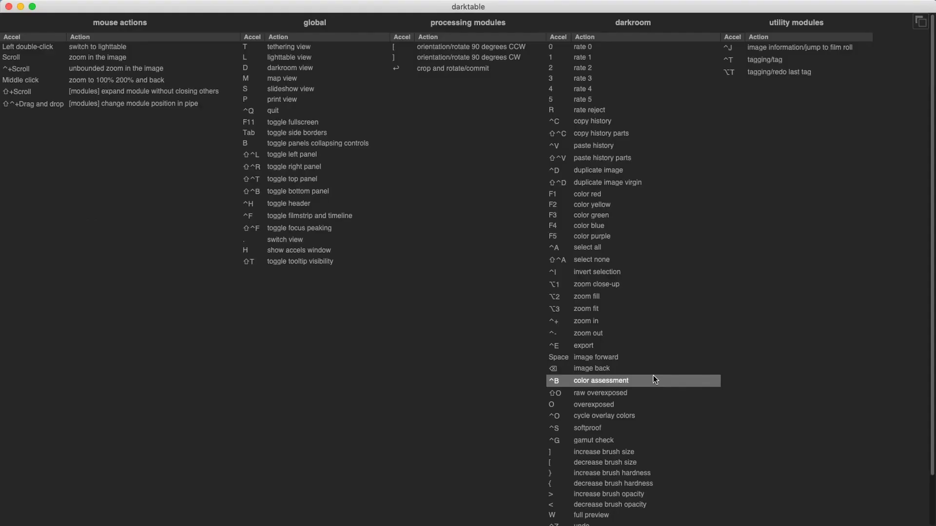
scroll(696, 386, down, 2)
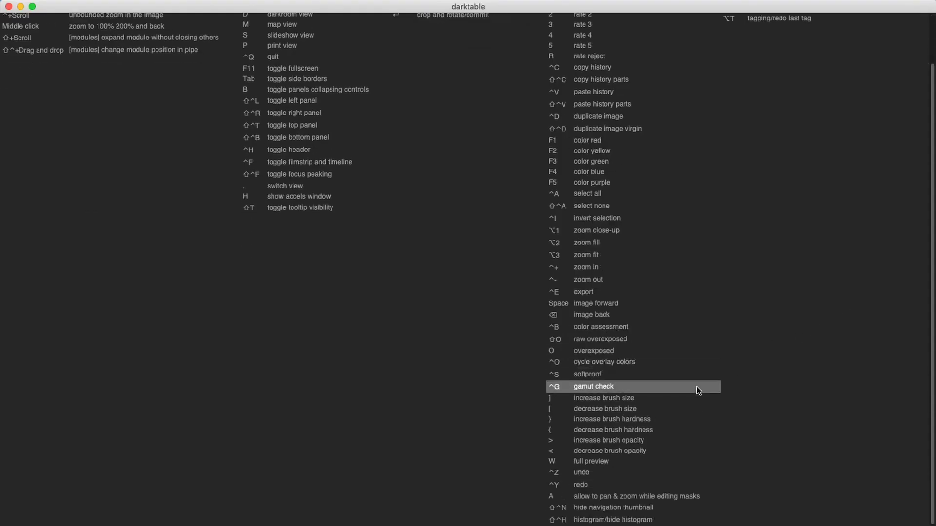
scroll(696, 386, up, 2)
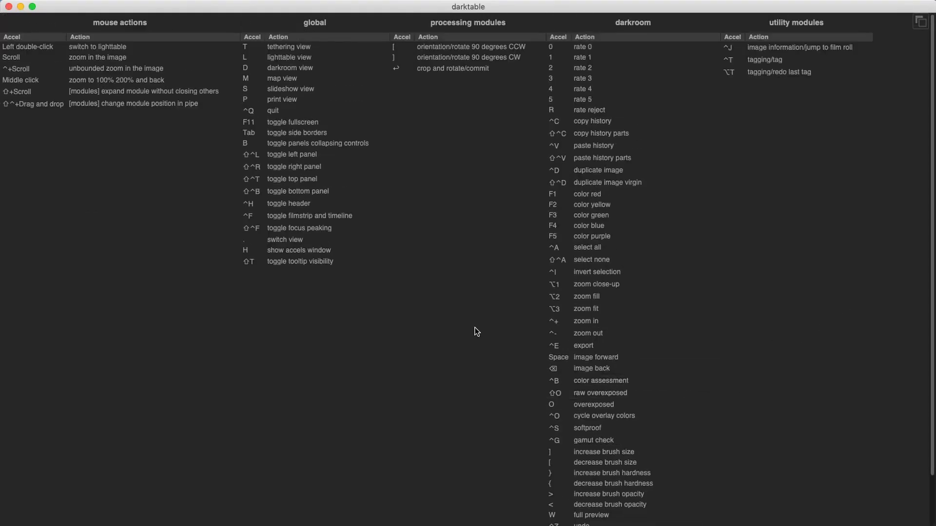
key(h)
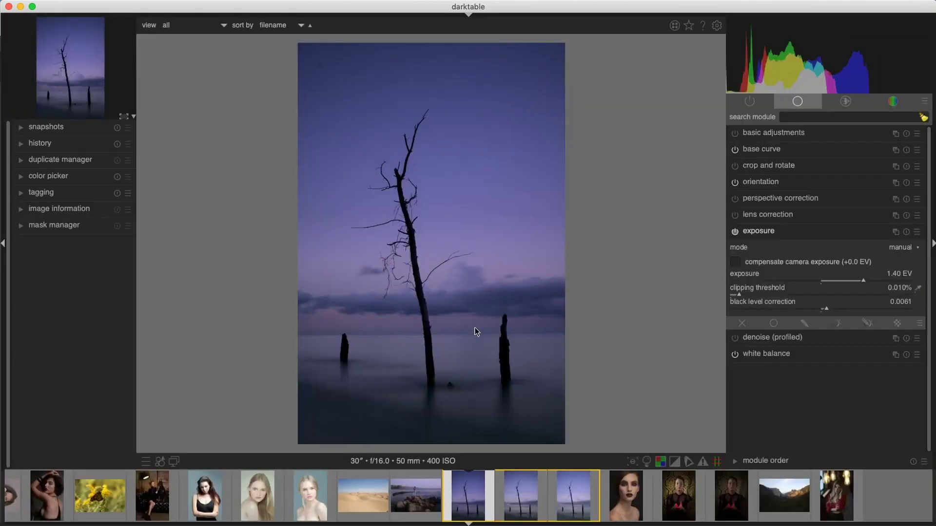